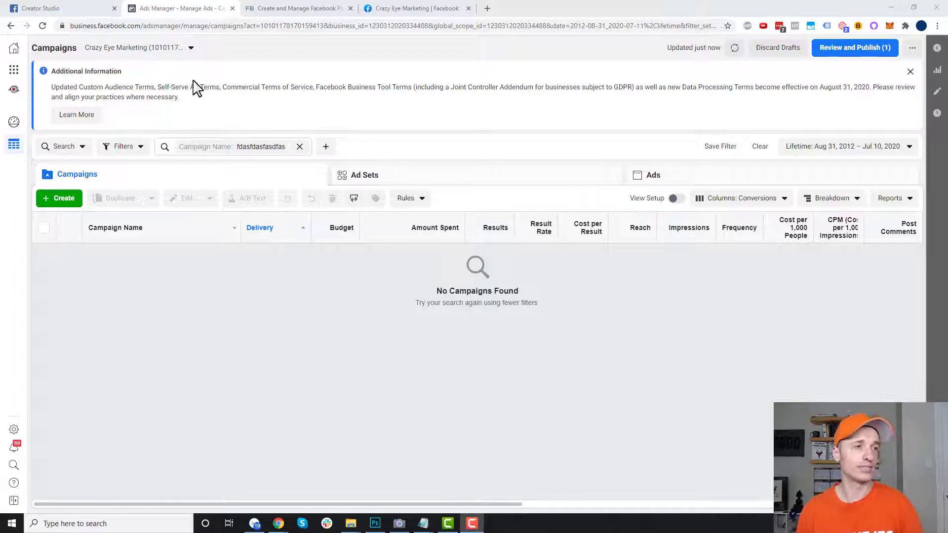
Step: Begin a new campaign in Guided Creation, dismissing the resume prompt and discarding the old draft
{"action": "left_click", "coordinate": [59, 202]}
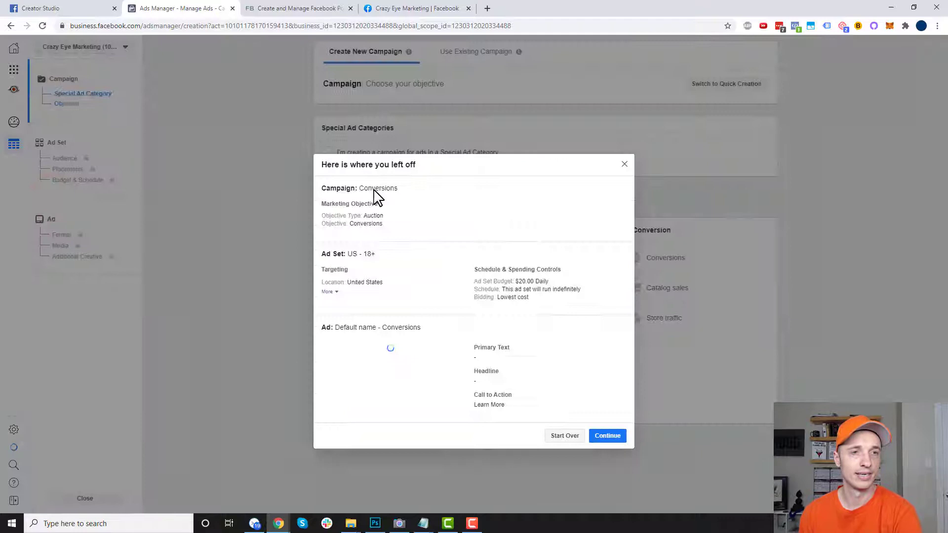
{"action": "left_click", "coordinate": [573, 449]}
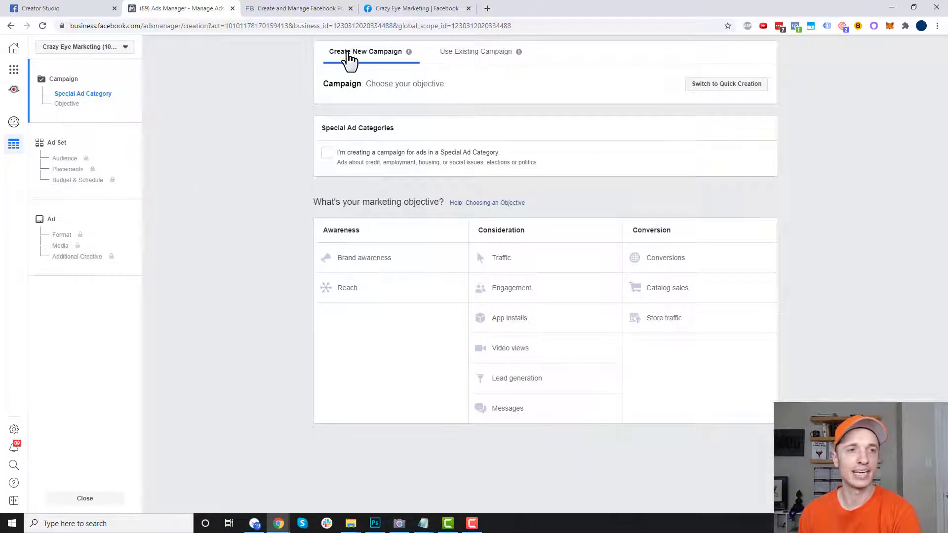
{"action": "left_click", "coordinate": [718, 85]}
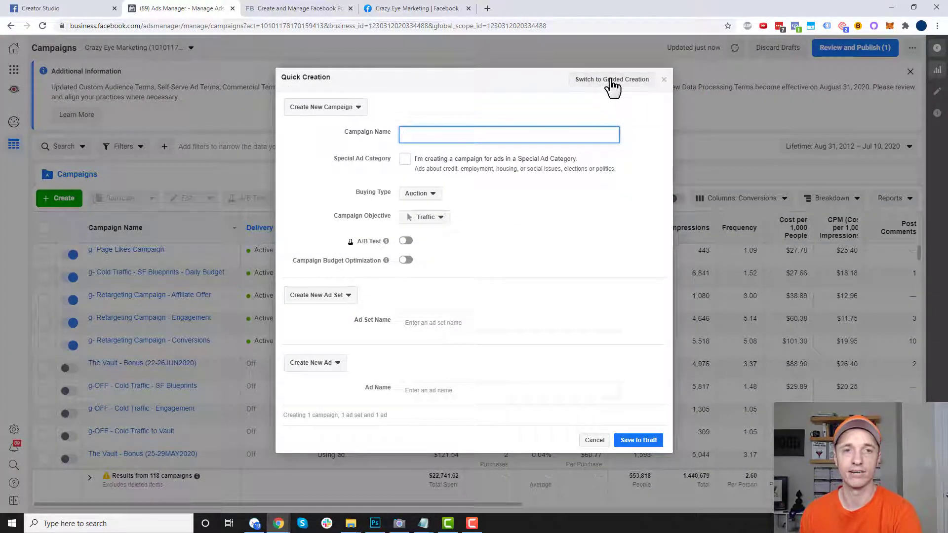
{"action": "left_click", "coordinate": [623, 81]}
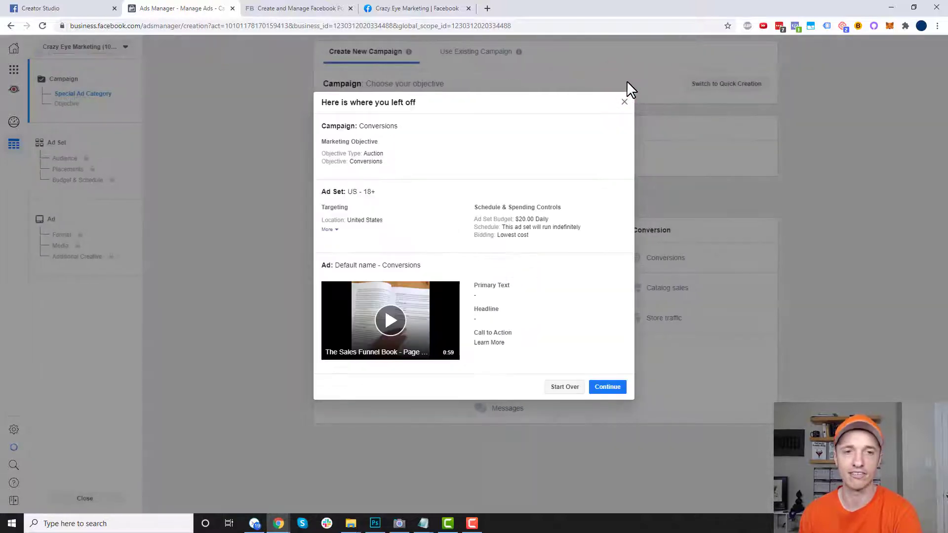
{"action": "left_click", "coordinate": [567, 388]}
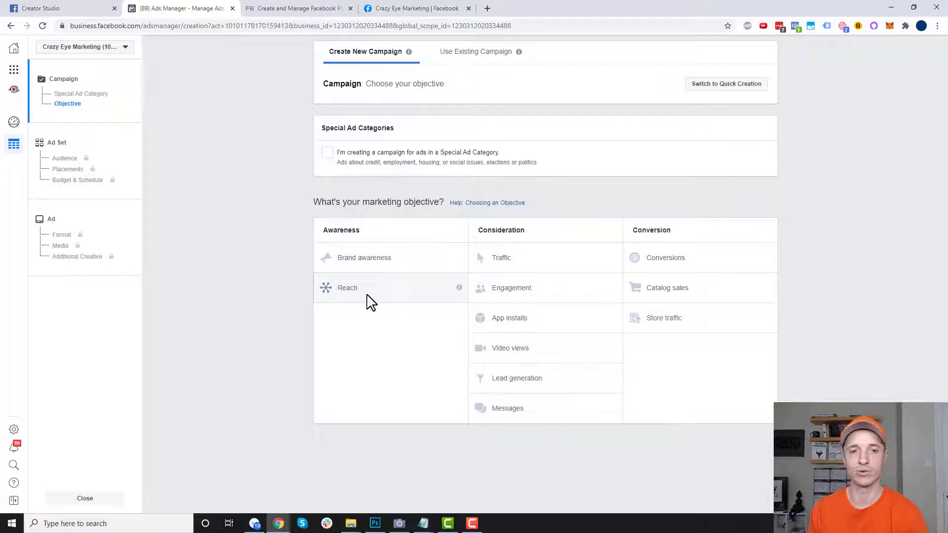
Step: Choose the Conversions objective, name the campaign 'Demo - Poll Ad' and continue
{"action": "left_click", "coordinate": [672, 263]}
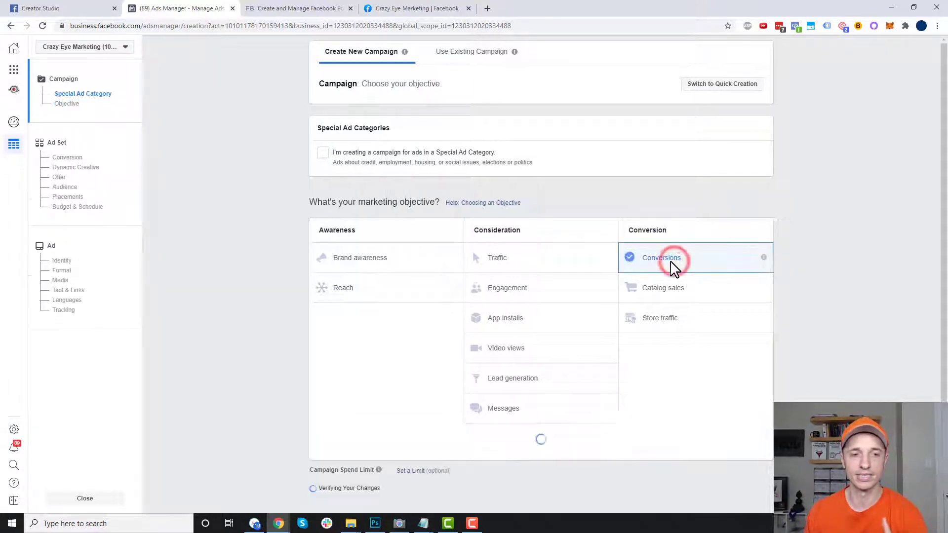
{"action": "scroll", "coordinate": [613, 267], "scroll_direction": "down", "scroll_amount": 4}
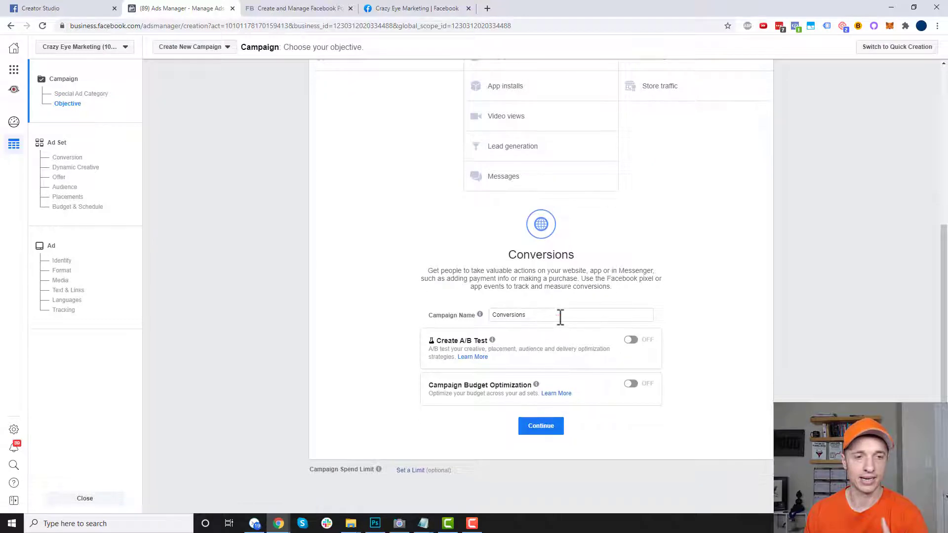
{"action": "left_click", "coordinate": [558, 317]}
{"action": "type", "text": "D"}
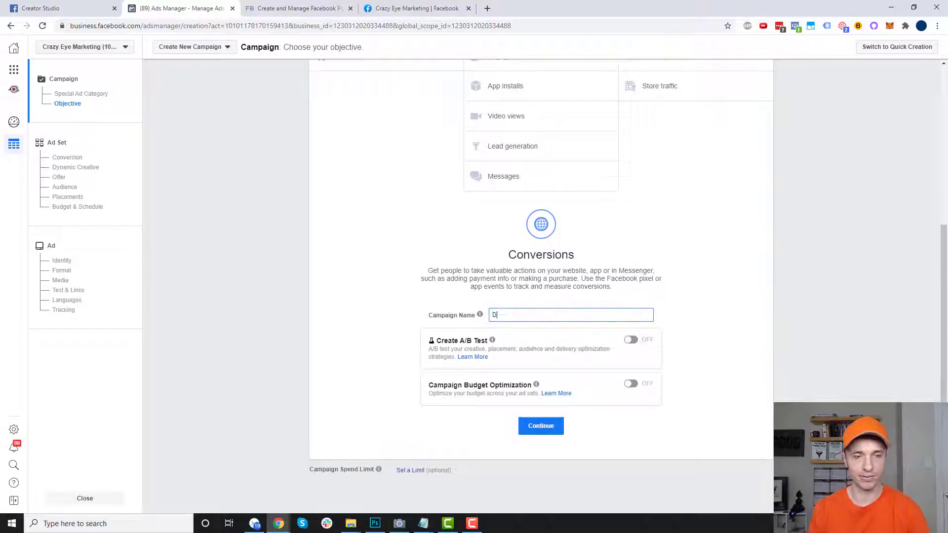
{"action": "type", "text": "emo - Poll Ad"}
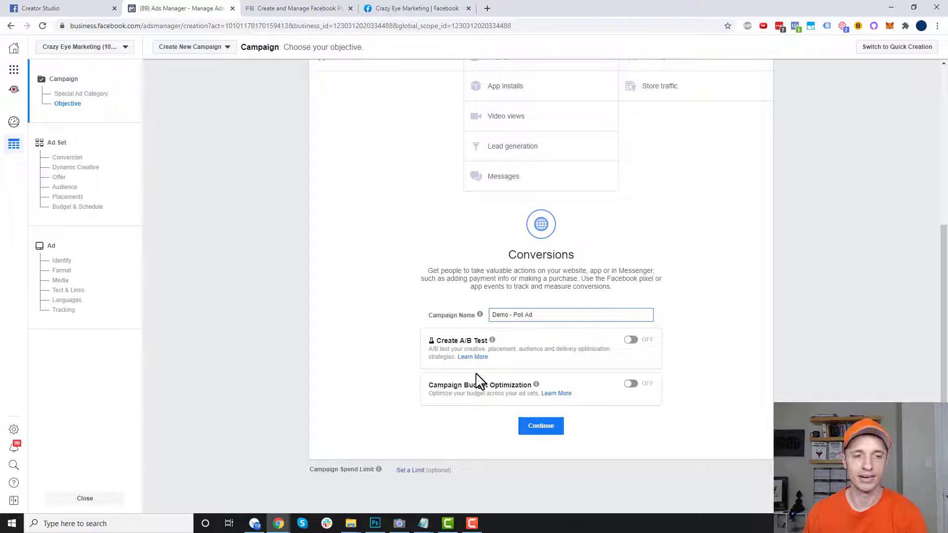
{"action": "left_click", "coordinate": [543, 435]}
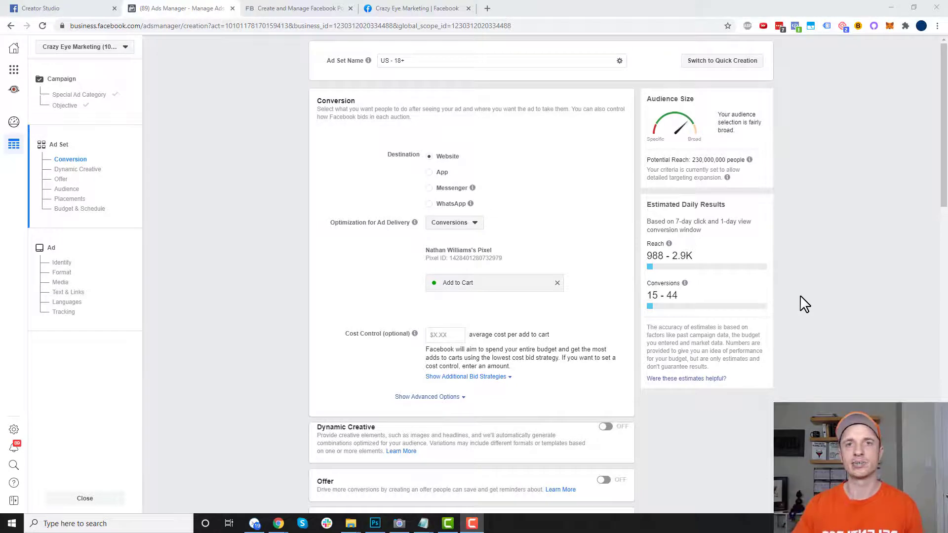
Step: Scroll through the 'US - 18+' ad set settings, keeping its audience and $20.00 daily budget
{"action": "scroll", "coordinate": [282, 233], "scroll_direction": "down", "scroll_amount": 2}
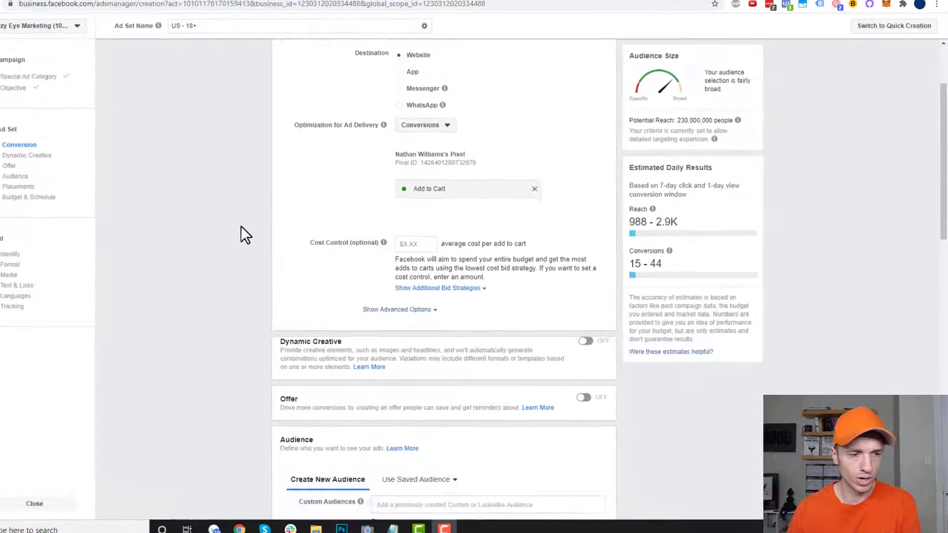
{"action": "scroll", "coordinate": [153, 204], "scroll_direction": "down", "scroll_amount": 12}
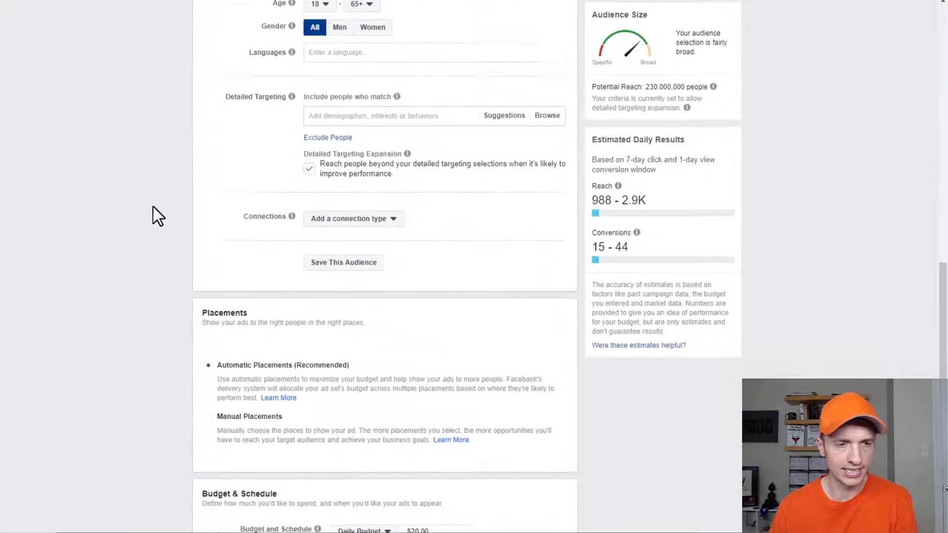
{"action": "scroll", "coordinate": [153, 208], "scroll_direction": "down", "scroll_amount": 2}
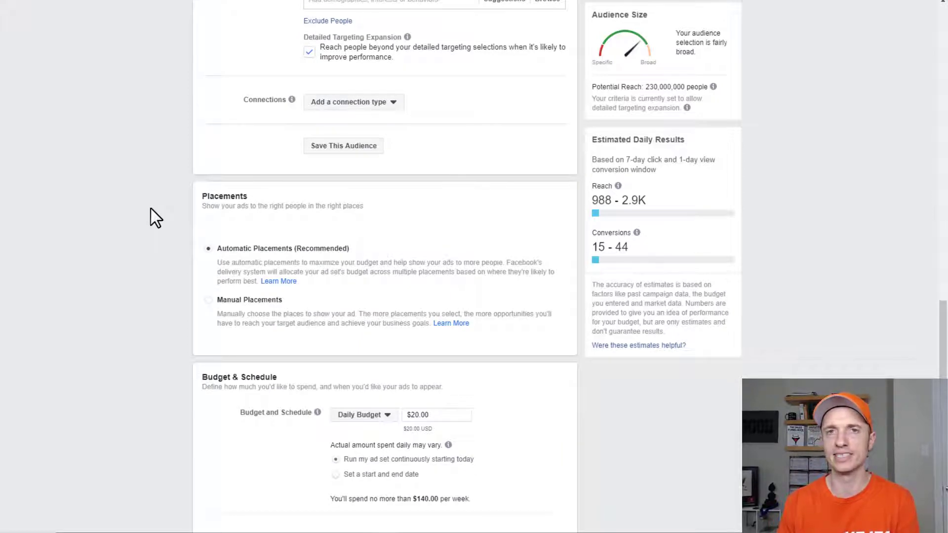
{"action": "scroll", "coordinate": [186, 232], "scroll_direction": "down", "scroll_amount": 2}
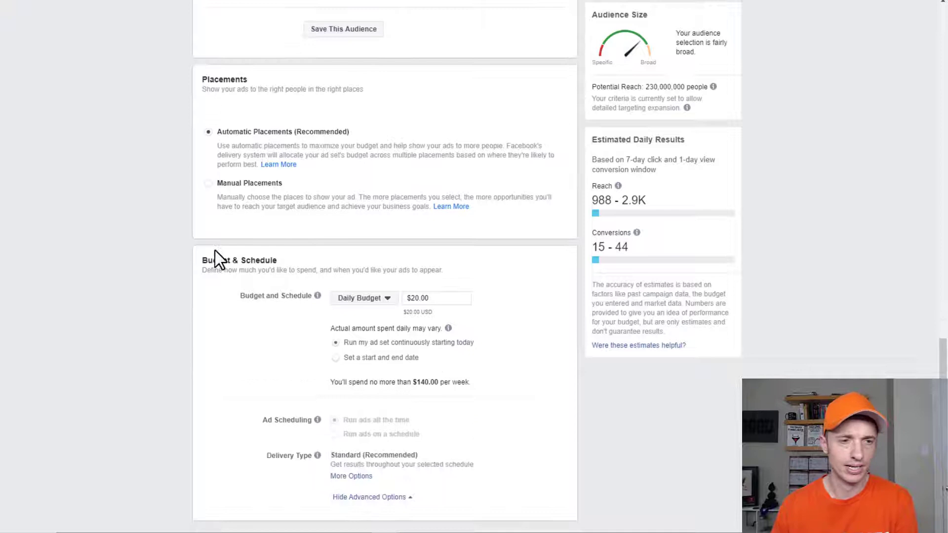
{"action": "scroll", "coordinate": [215, 251], "scroll_direction": "down", "scroll_amount": 1}
Step: Switch to manual placements on mobile only, dropping Instagram, Audience Network and Messenger
{"action": "left_click", "coordinate": [212, 157]}
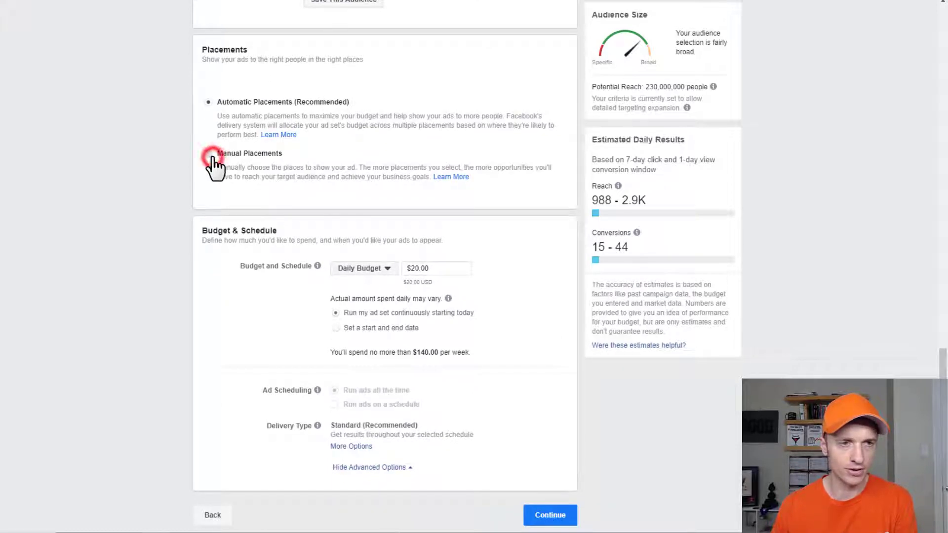
{"action": "left_click", "coordinate": [270, 215]}
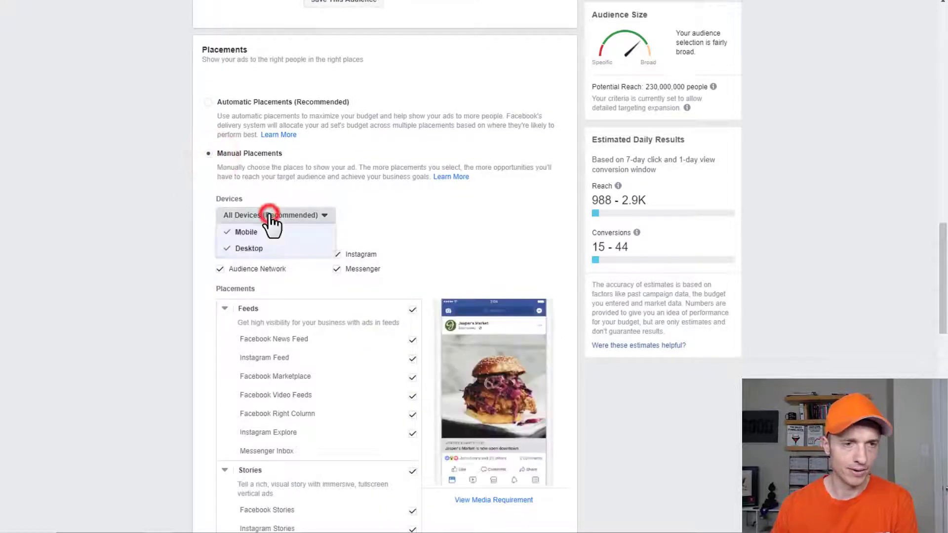
{"action": "left_click", "coordinate": [260, 249]}
{"action": "left_click", "coordinate": [120, 236]}
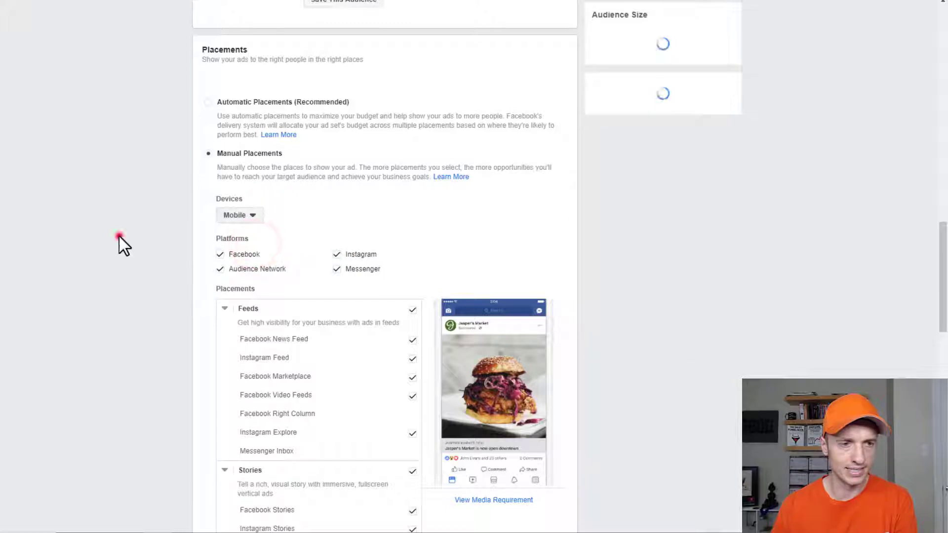
{"action": "left_click", "coordinate": [220, 269]}
{"action": "left_click", "coordinate": [337, 267]}
{"action": "left_click", "coordinate": [338, 254]}
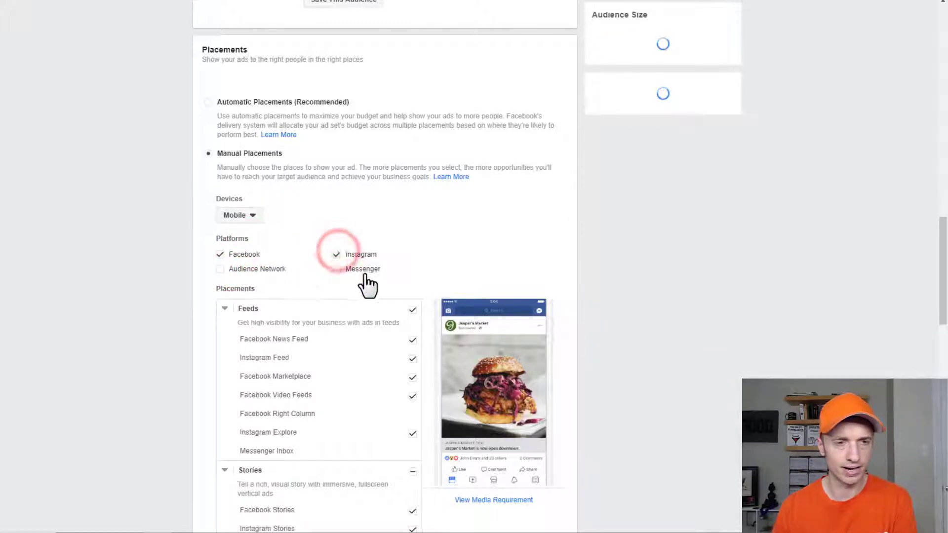
Step: Uncheck Marketplace, Video Feeds, Stories, In-Stream, Search and Instant Articles, leaving only Facebook News Feed
{"action": "scroll", "coordinate": [387, 304], "scroll_direction": "down", "scroll_amount": 3}
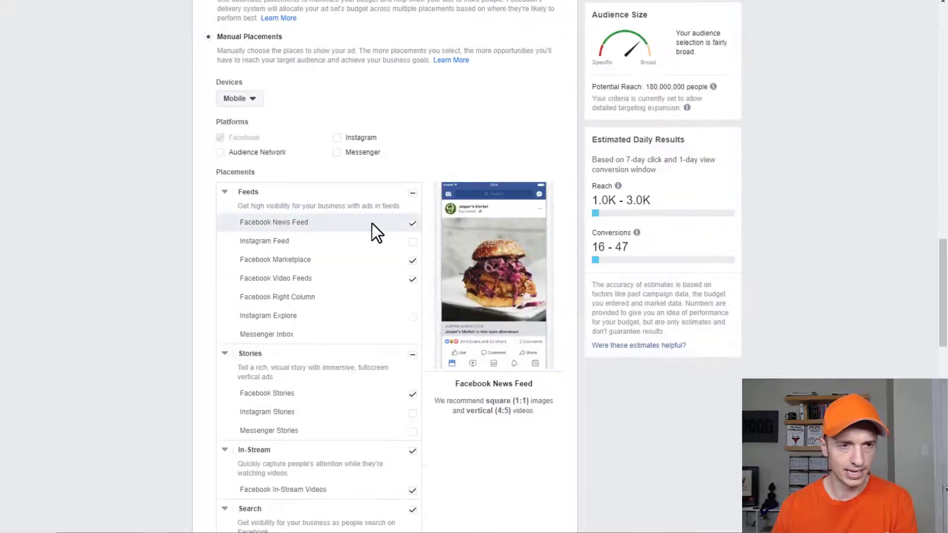
{"action": "left_click", "coordinate": [413, 261]}
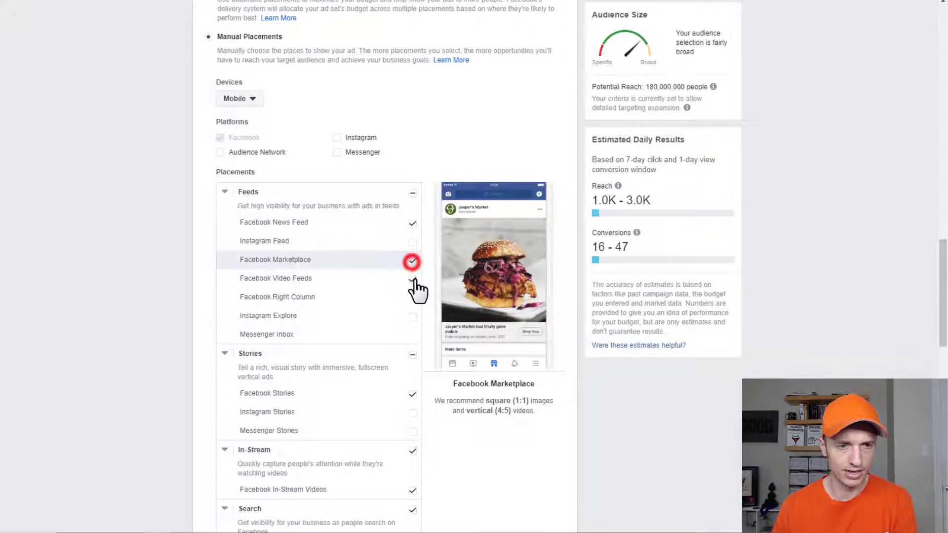
{"action": "left_click", "coordinate": [414, 279]}
{"action": "left_click", "coordinate": [413, 394]}
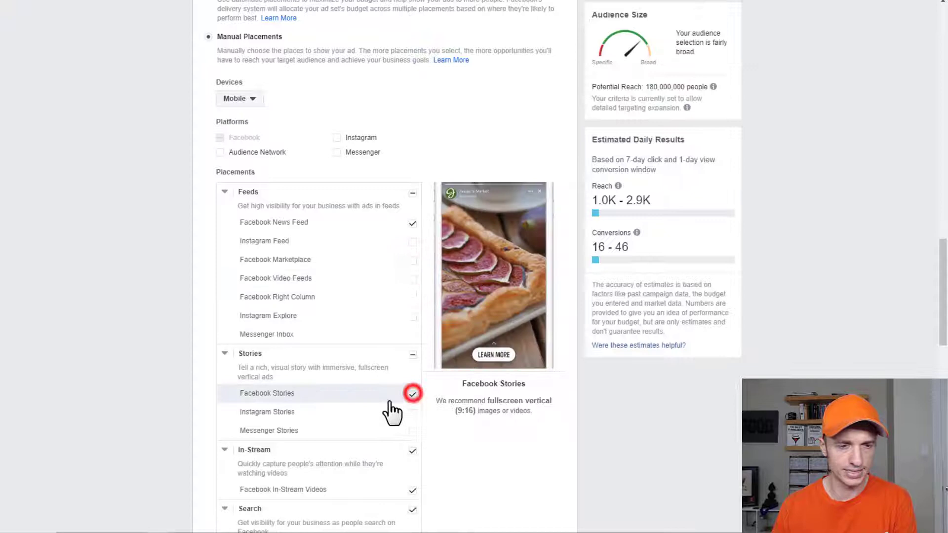
{"action": "scroll", "coordinate": [423, 390], "scroll_direction": "down", "scroll_amount": 1}
{"action": "scroll", "coordinate": [424, 387], "scroll_direction": "down", "scroll_amount": 2}
{"action": "left_click", "coordinate": [412, 335]}
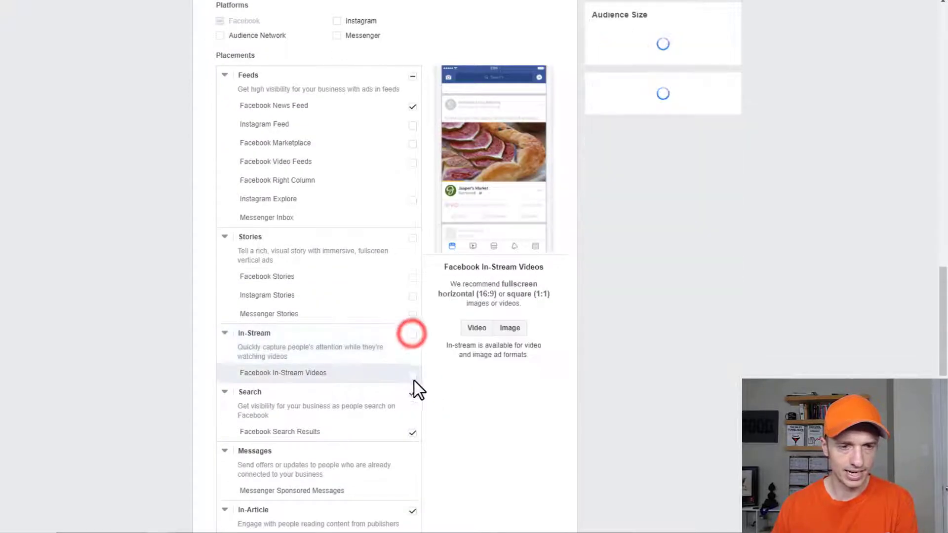
{"action": "left_click", "coordinate": [413, 393]}
{"action": "scroll", "coordinate": [413, 452], "scroll_direction": "down", "scroll_amount": 4}
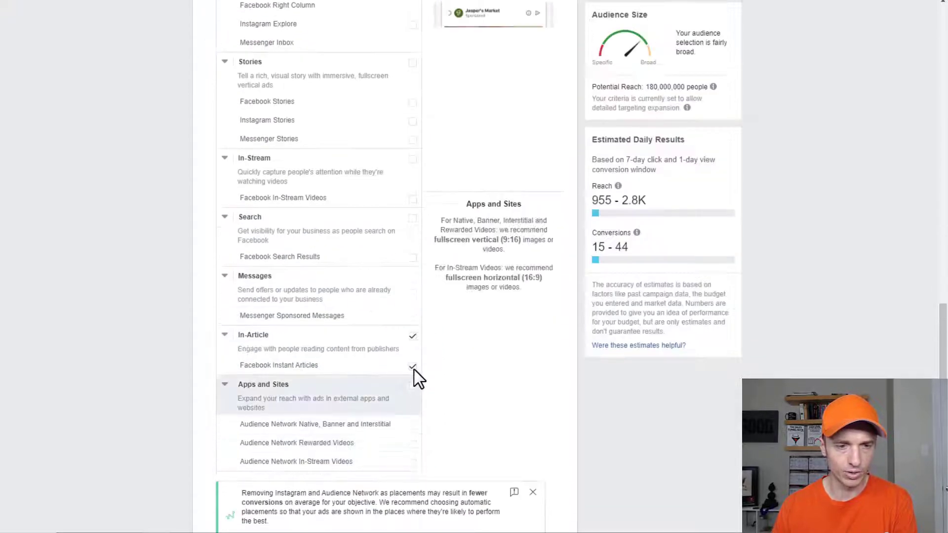
{"action": "left_click", "coordinate": [412, 340]}
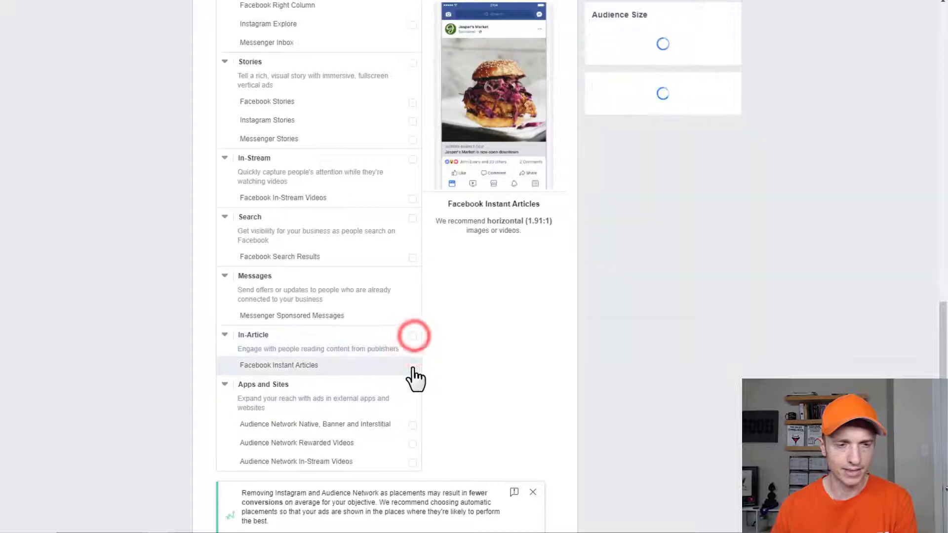
{"action": "left_click", "coordinate": [413, 368]}
{"action": "left_click", "coordinate": [413, 368]}
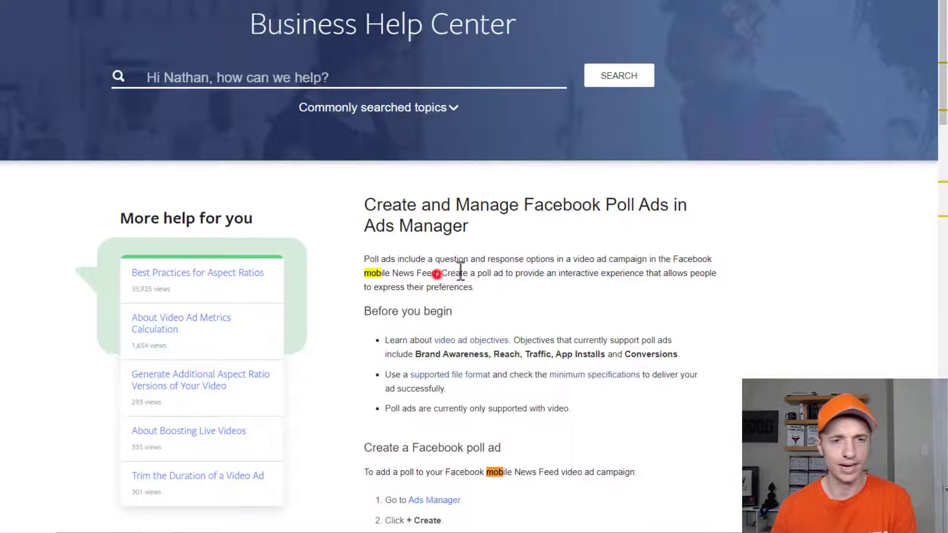
{"action": "left_click_drag", "start_coordinate": [365, 271], "coordinate": [437, 273]}
{"action": "left_click_drag", "start_coordinate": [566, 259], "coordinate": [713, 257]}
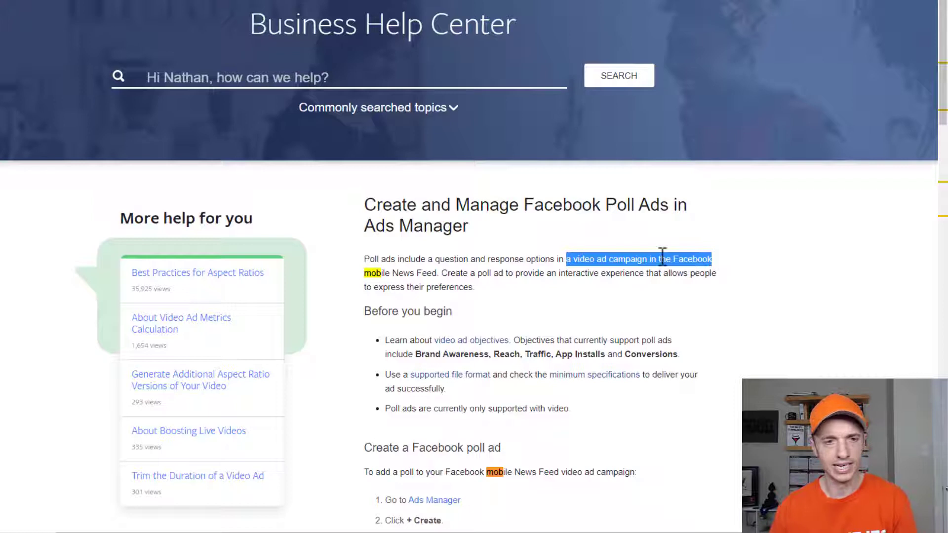
{"action": "left_click", "coordinate": [363, 276]}
{"action": "left_click_drag", "start_coordinate": [437, 273], "coordinate": [363, 257]}
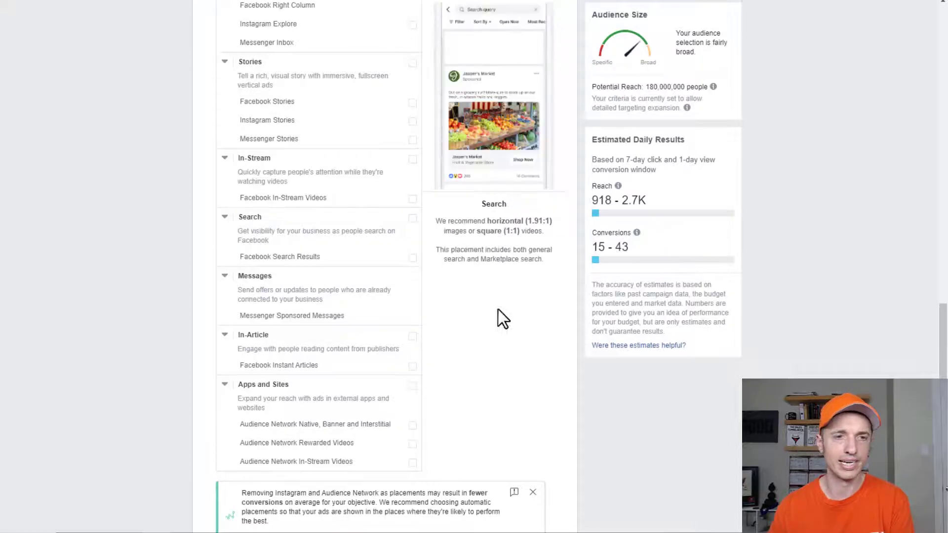
Step: Continue from the bottom of the ad set page to the ad creation page
{"action": "scroll", "coordinate": [321, 270], "scroll_direction": "down", "scroll_amount": 5}
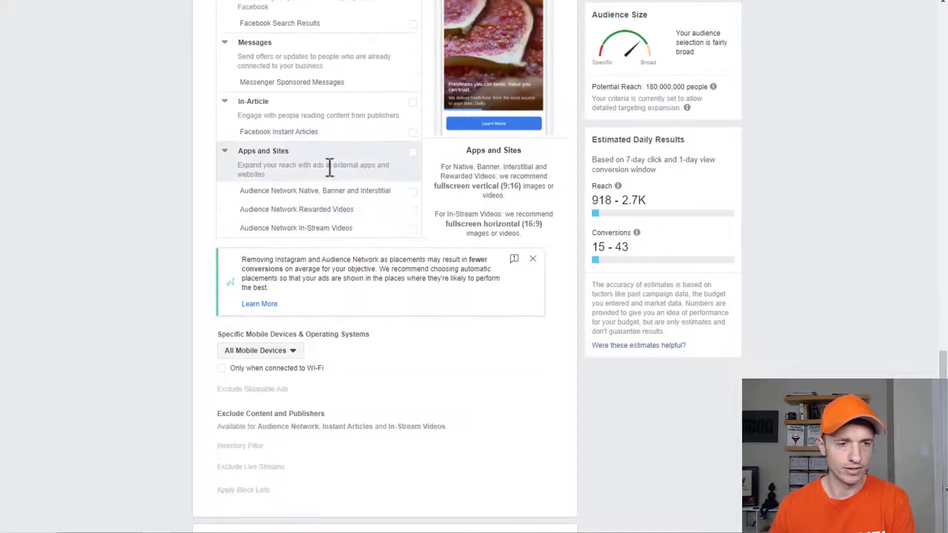
{"action": "scroll", "coordinate": [284, 146], "scroll_direction": "down", "scroll_amount": 6}
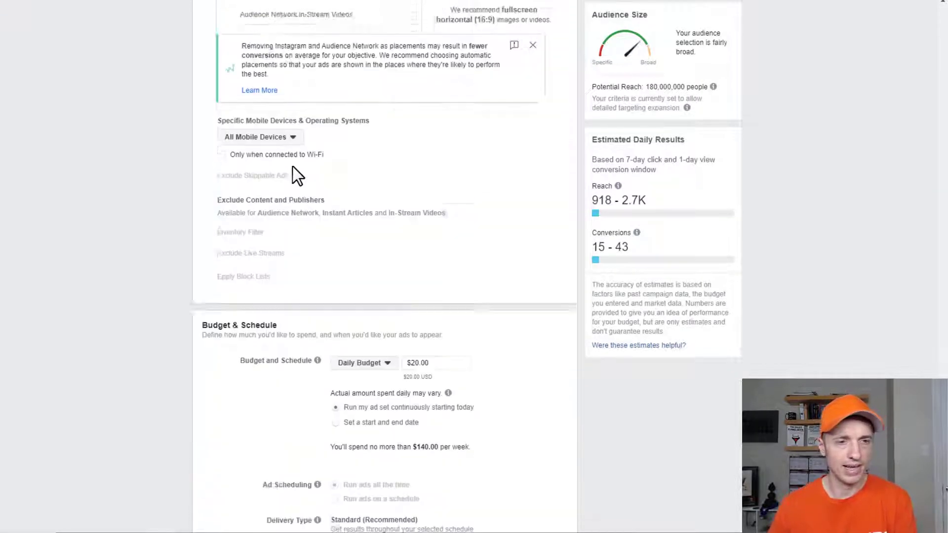
{"action": "left_click", "coordinate": [547, 518]}
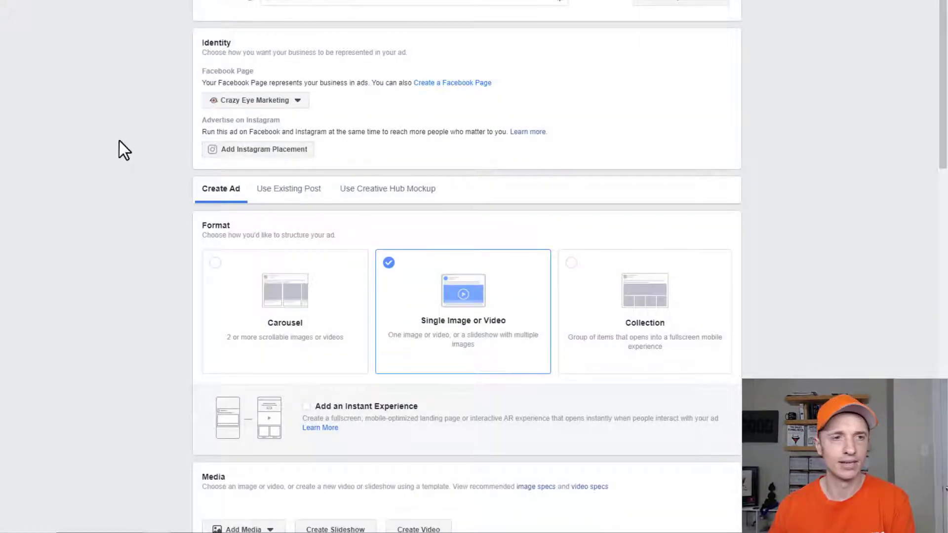
Step: Add the video 'The Sales Funnel Book - Page Turner - Square.mp4' as the ad's media
{"action": "scroll", "coordinate": [297, 198], "scroll_direction": "down", "scroll_amount": 1}
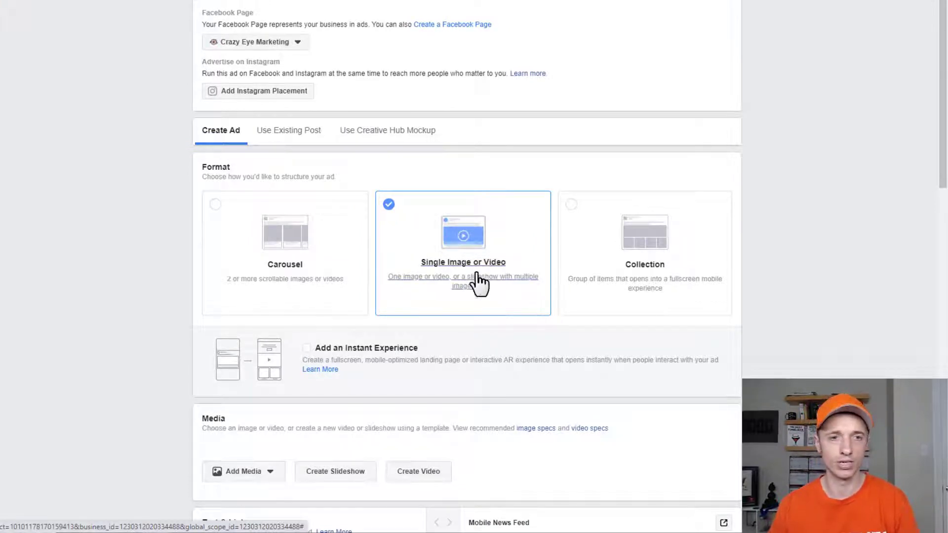
{"action": "scroll", "coordinate": [476, 284], "scroll_direction": "down", "scroll_amount": 3}
{"action": "left_click", "coordinate": [272, 295]}
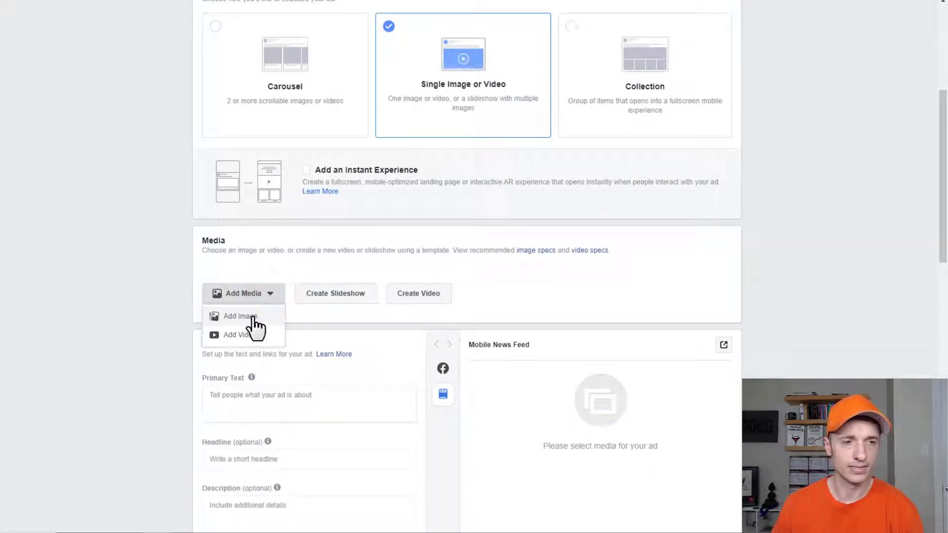
{"action": "left_click", "coordinate": [240, 336]}
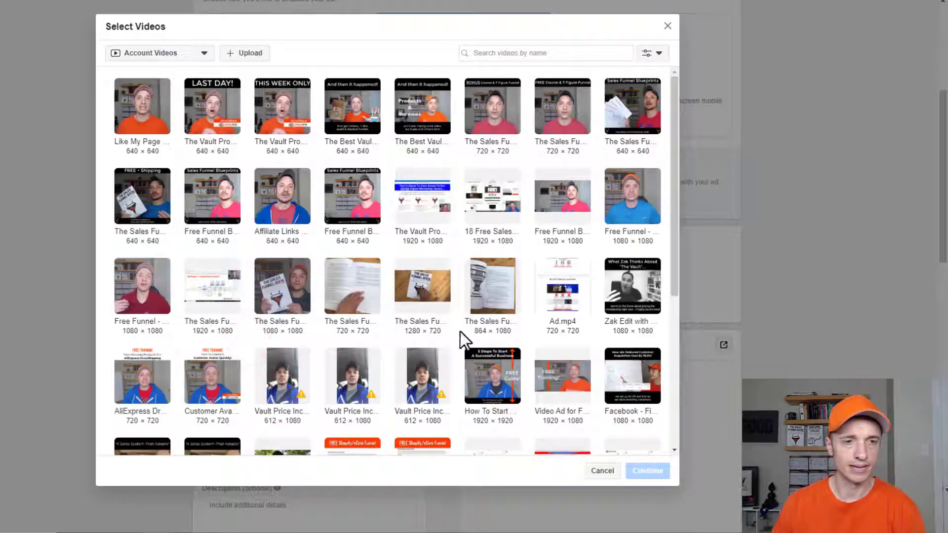
{"action": "left_click", "coordinate": [351, 294]}
{"action": "left_click", "coordinate": [648, 472]}
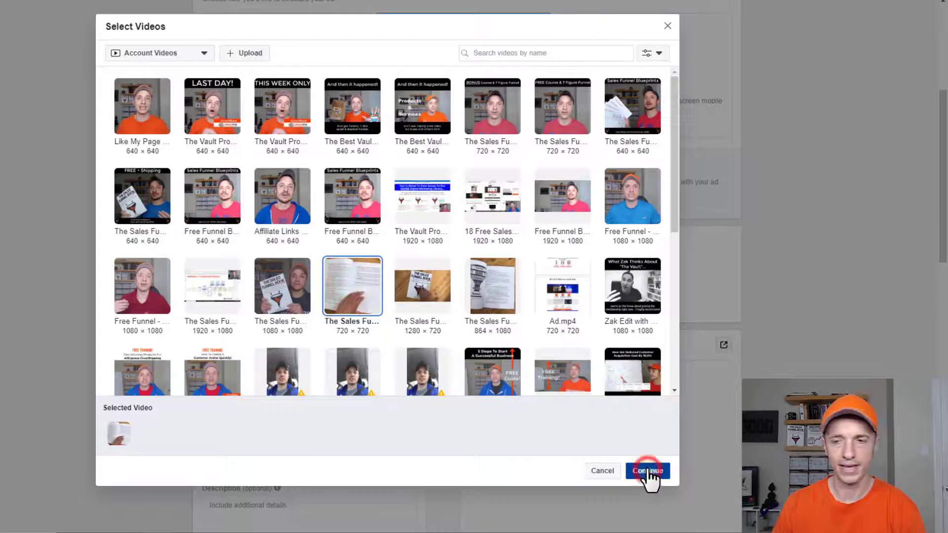
{"action": "scroll", "coordinate": [420, 255], "scroll_direction": "down", "scroll_amount": 2}
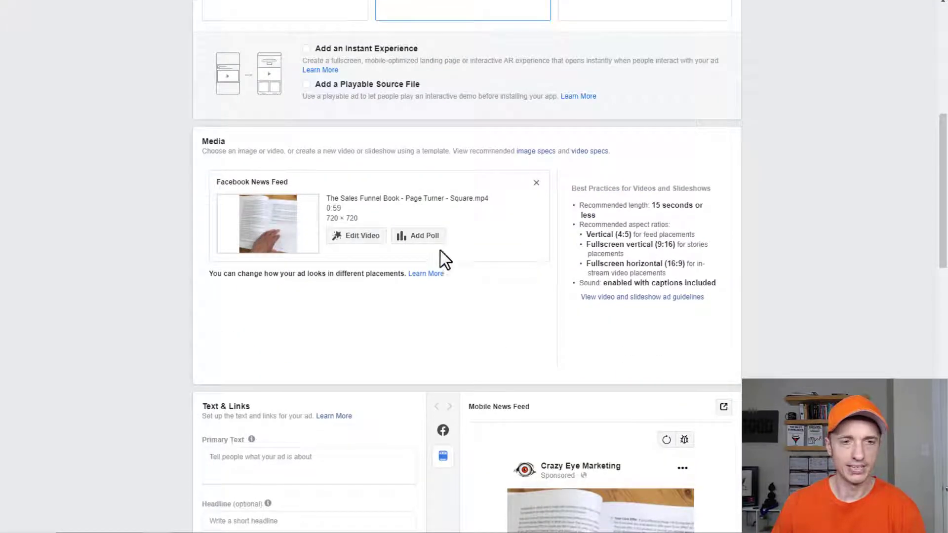
Step: Create the poll 'Which one would you like?' with Digital Copy ($1) and Physical Copy ($6.95) choices and their crazyeyemarketing.com links
{"action": "left_click", "coordinate": [418, 237]}
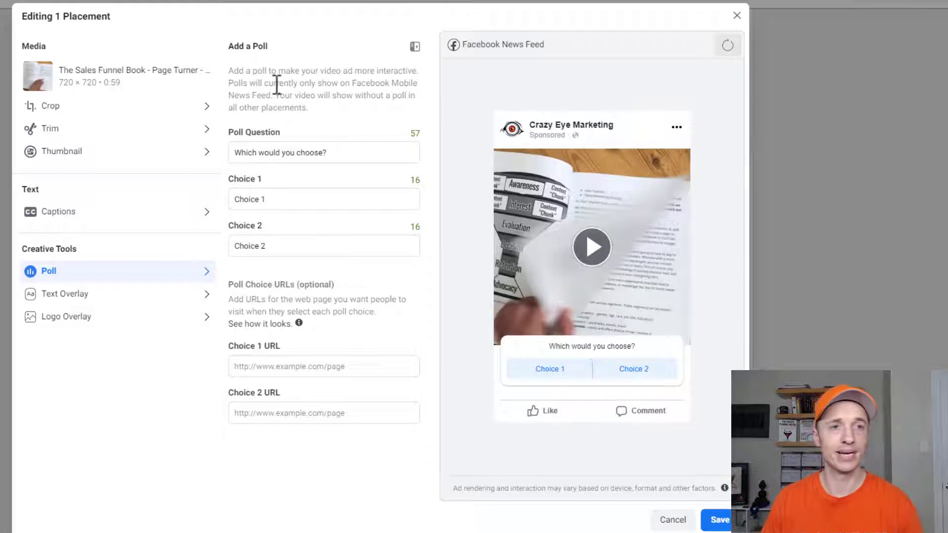
{"action": "left_click_drag", "start_coordinate": [265, 154], "coordinate": [334, 157]}
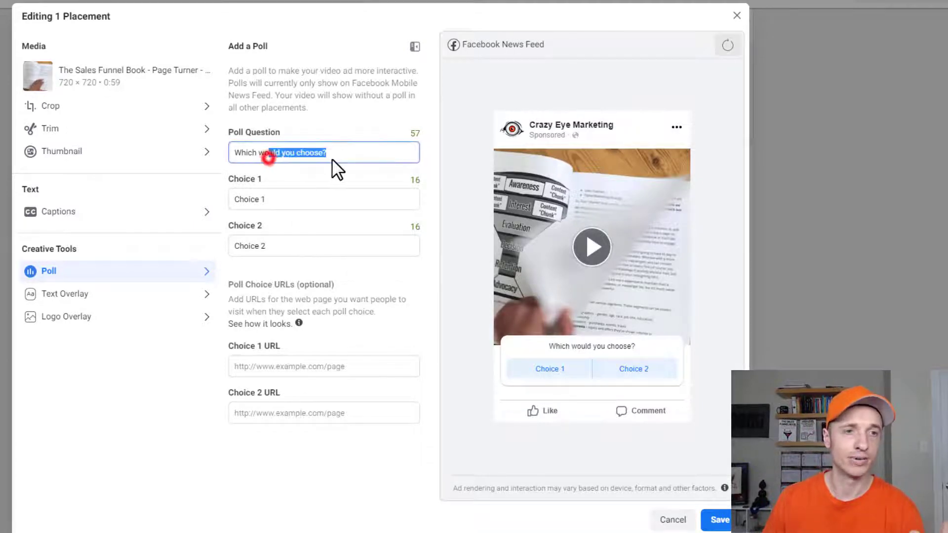
{"action": "left_click", "coordinate": [252, 198]}
{"action": "left_click", "coordinate": [260, 245]}
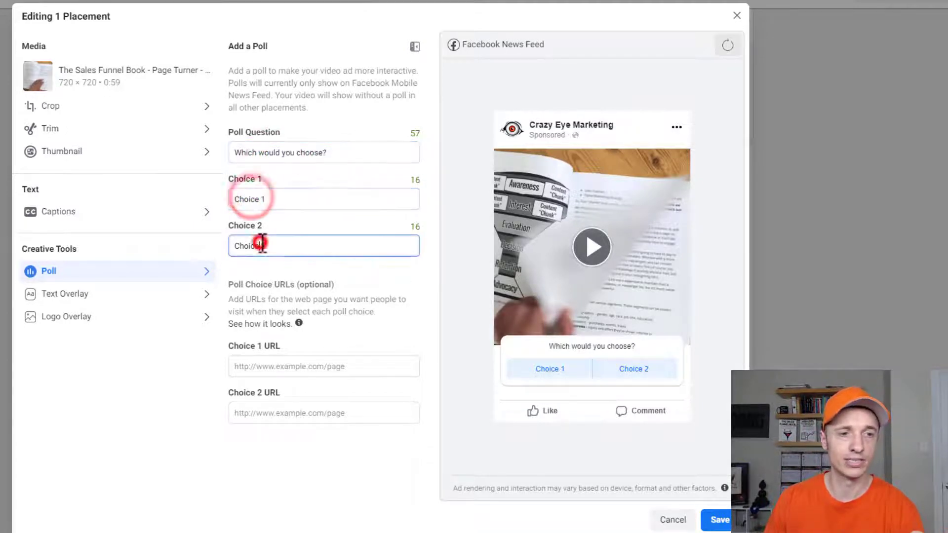
{"action": "left_click", "coordinate": [270, 371]}
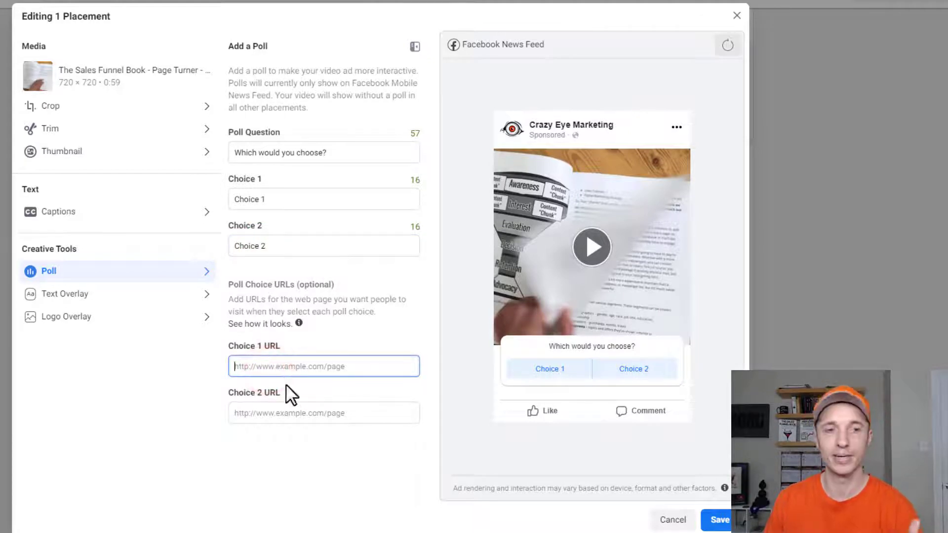
{"action": "left_click", "coordinate": [274, 402]}
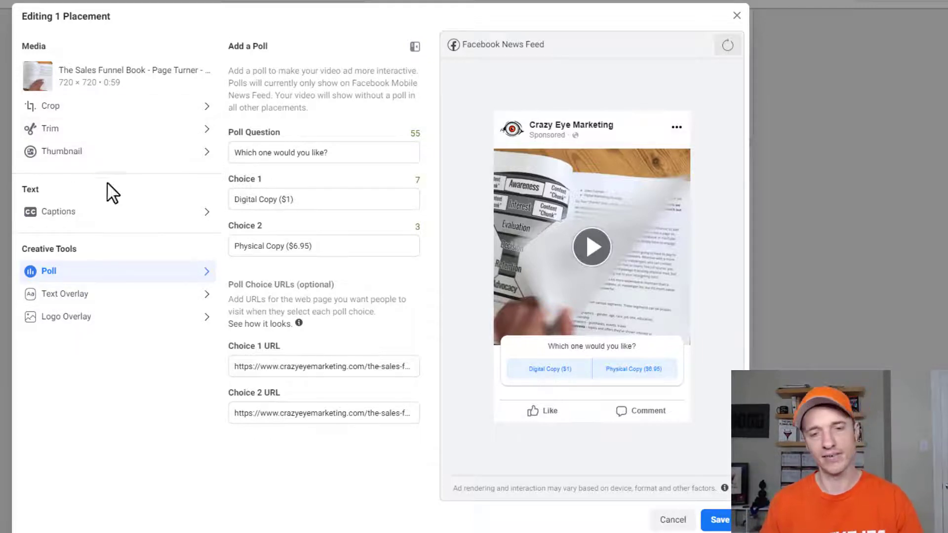
Step: Save the poll and paste the small-business marketing automation sentence into Primary Text
{"action": "left_click", "coordinate": [720, 521]}
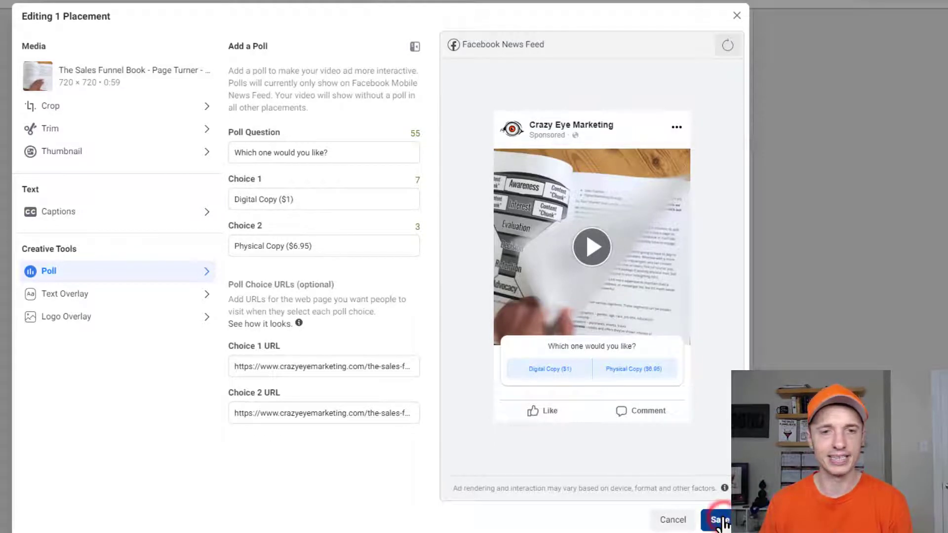
{"action": "scroll", "coordinate": [726, 523], "scroll_direction": "down", "scroll_amount": 5}
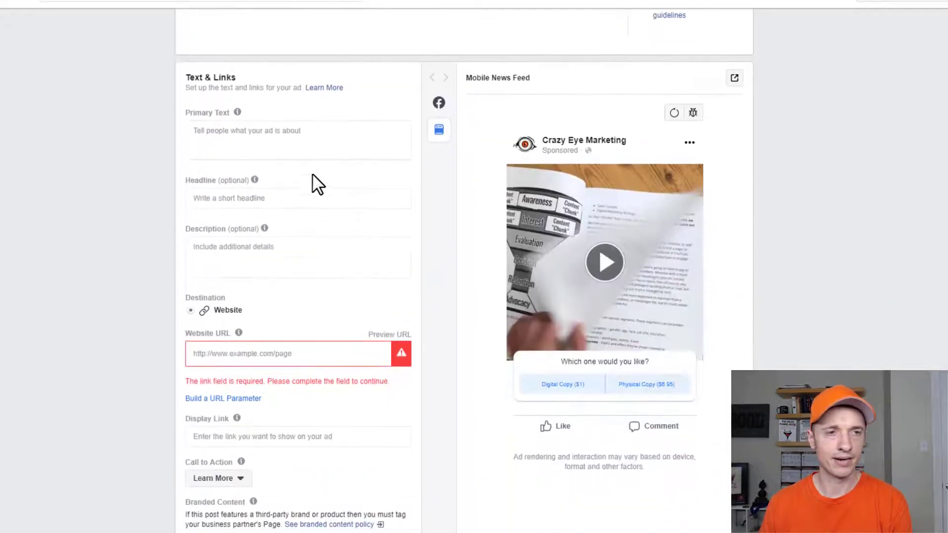
{"action": "left_click", "coordinate": [305, 146]}
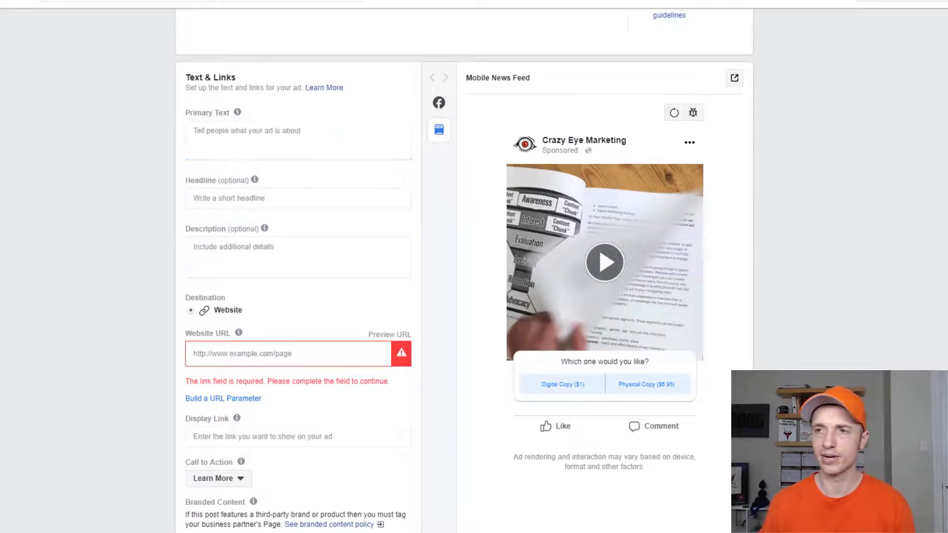
{"action": "left_click", "coordinate": [292, 130]}
{"action": "type", "text": "If you're a small business owner that wants to multiply your business with marketing automation, this book is for you!"}
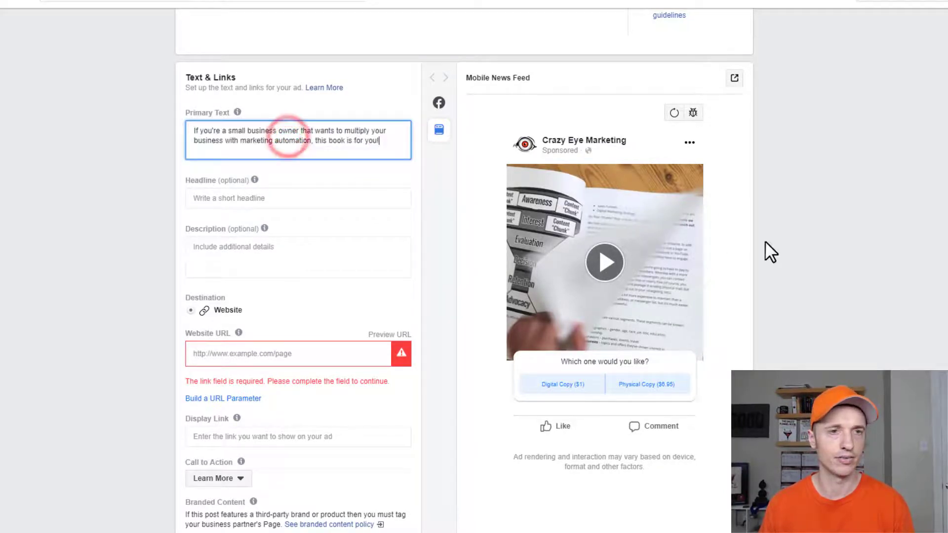
{"action": "left_click", "coordinate": [769, 239]}
Step: Leave Headline and Description empty and begin filling in the Website URL
{"action": "left_click", "coordinate": [256, 197]}
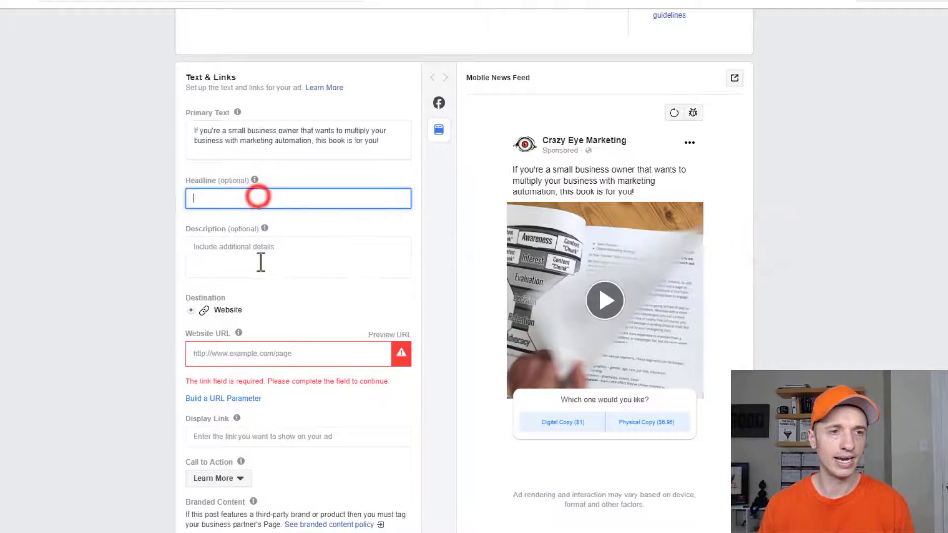
{"action": "left_click", "coordinate": [257, 255]}
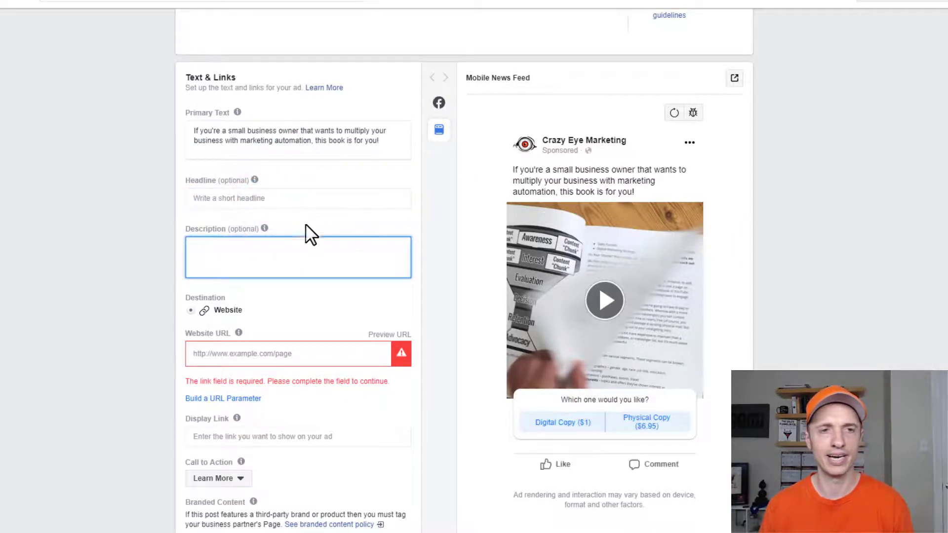
{"action": "left_click", "coordinate": [317, 199]}
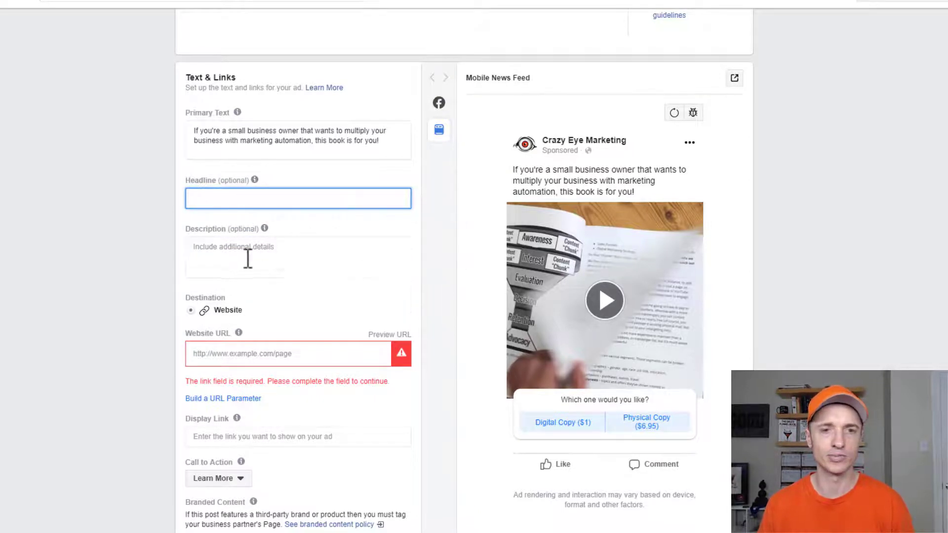
{"action": "left_click", "coordinate": [288, 355]}
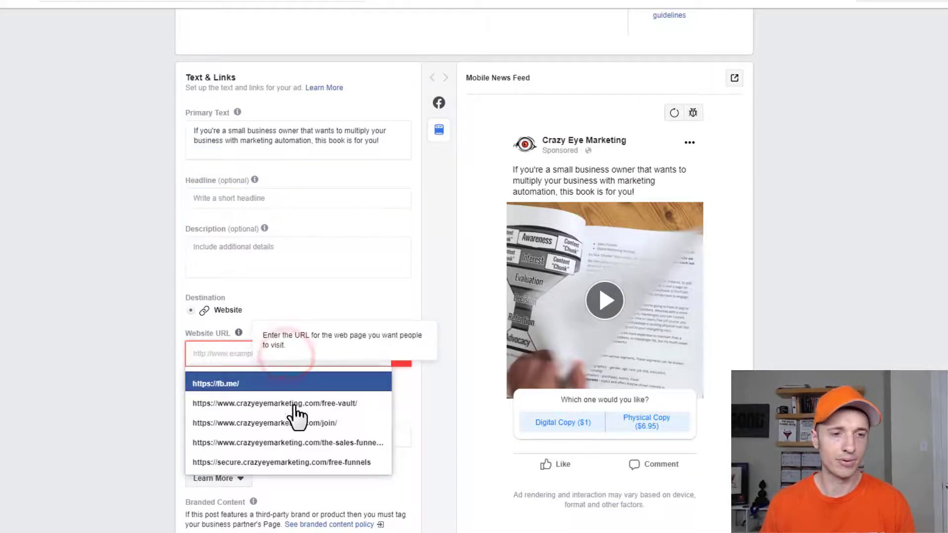
Step: Use the sales funnel book page as website URL with display link CrazyEyeMarketing.com
{"action": "left_click", "coordinate": [322, 442]}
{"action": "left_click", "coordinate": [111, 348]}
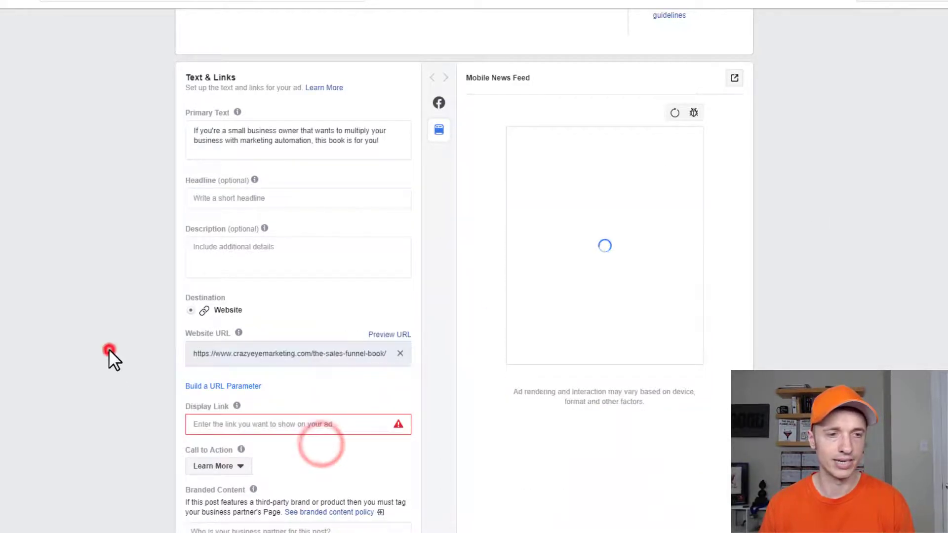
{"action": "scroll", "coordinate": [110, 348], "scroll_direction": "down", "scroll_amount": 3}
{"action": "left_click", "coordinate": [254, 308]}
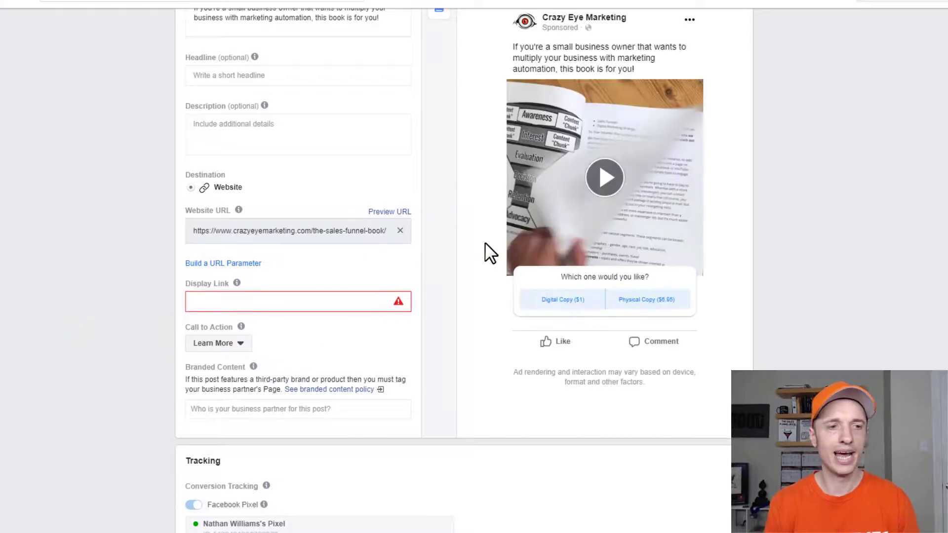
{"action": "type", "text": "CrazyEyeMarketing.com"}
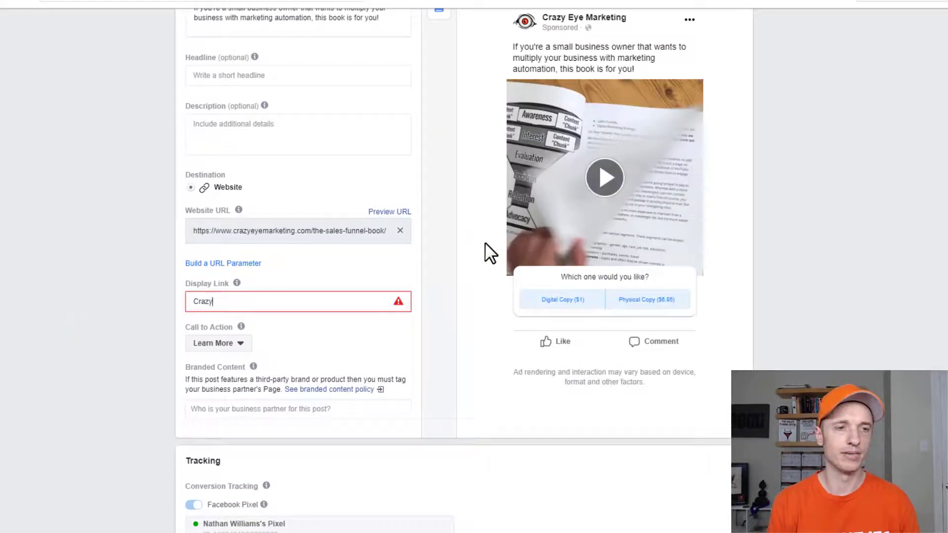
Step: Keep Learn More as the ad's call to action
{"action": "left_click", "coordinate": [224, 344]}
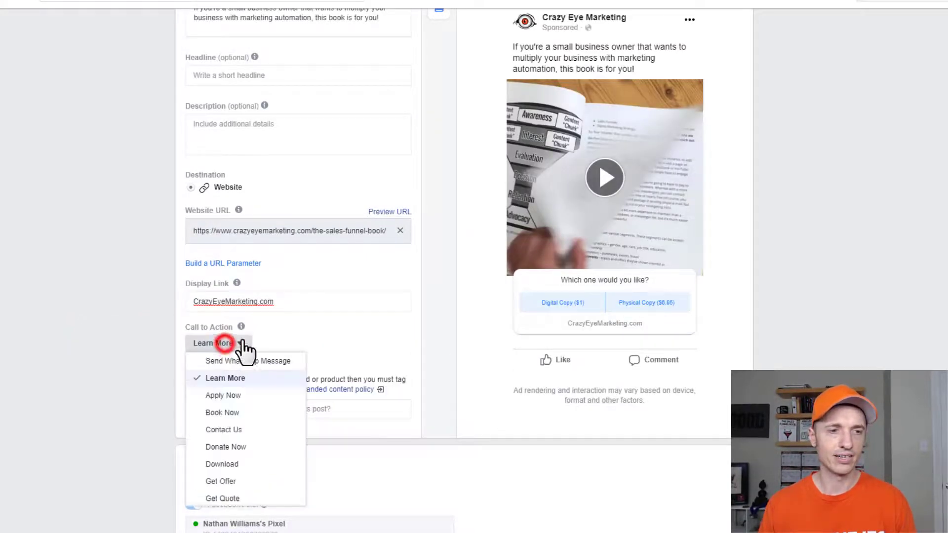
{"action": "left_click", "coordinate": [234, 382]}
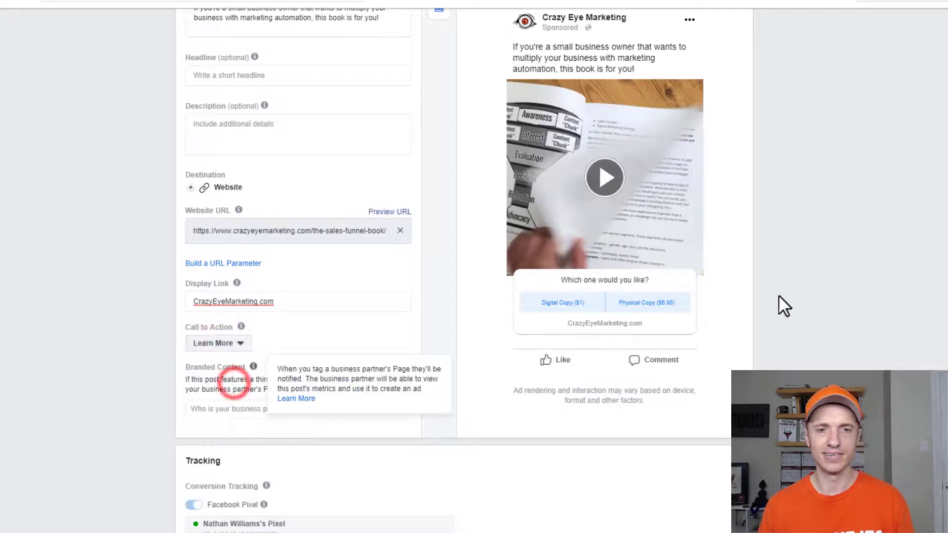
{"action": "left_click", "coordinate": [825, 339]}
{"action": "scroll", "coordinate": [690, 352], "scroll_direction": "up", "scroll_amount": 3}
{"action": "scroll", "coordinate": [360, 339], "scroll_direction": "down", "scroll_amount": 3}
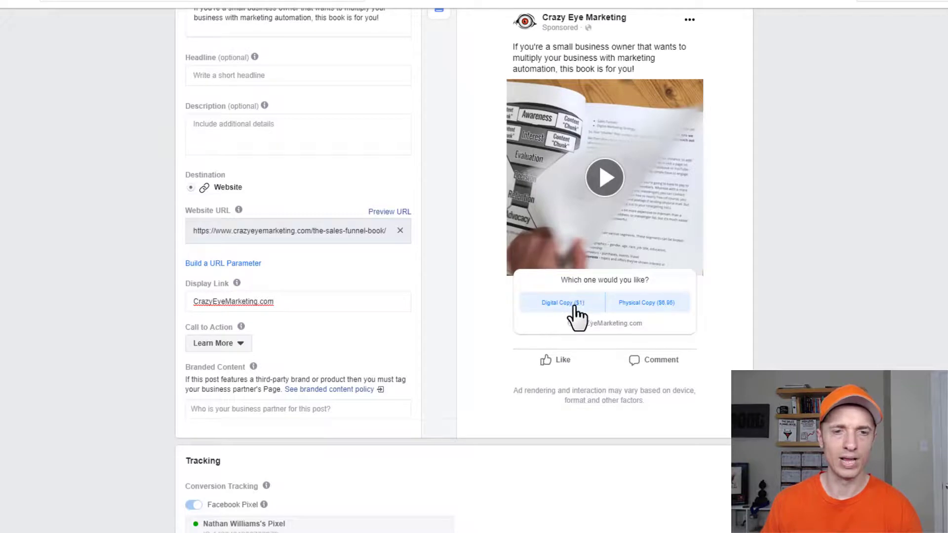
{"action": "left_click", "coordinate": [222, 346]}
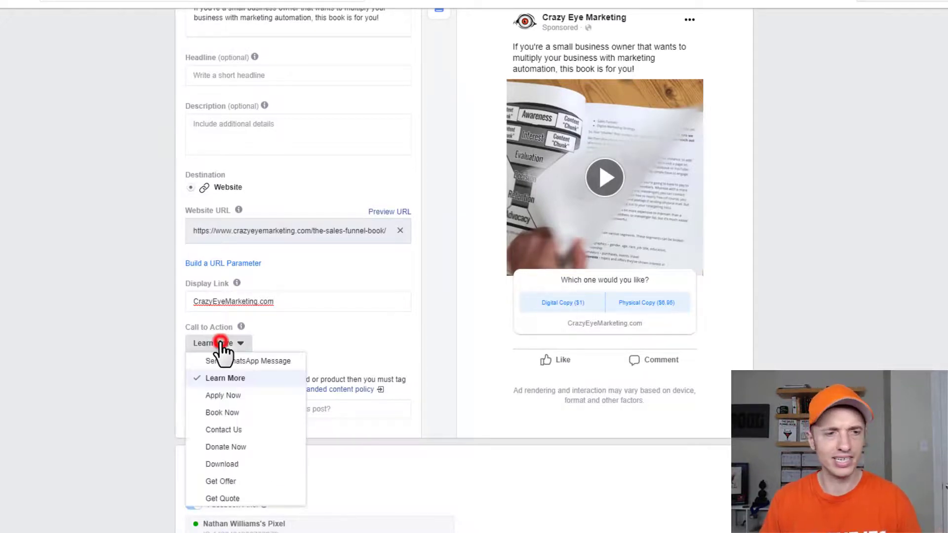
{"action": "left_click", "coordinate": [224, 378]}
{"action": "scroll", "coordinate": [315, 345], "scroll_direction": "down", "scroll_amount": 5}
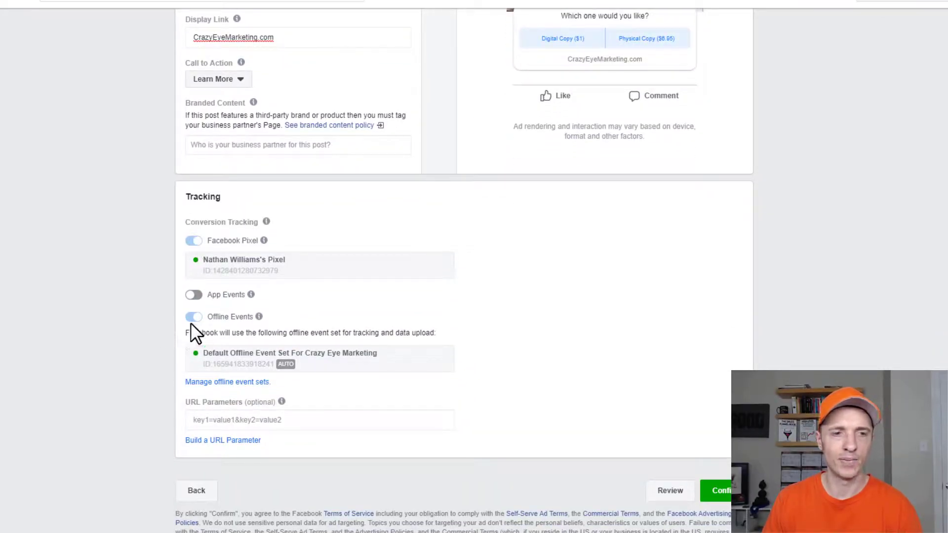
{"action": "left_click", "coordinate": [220, 419]}
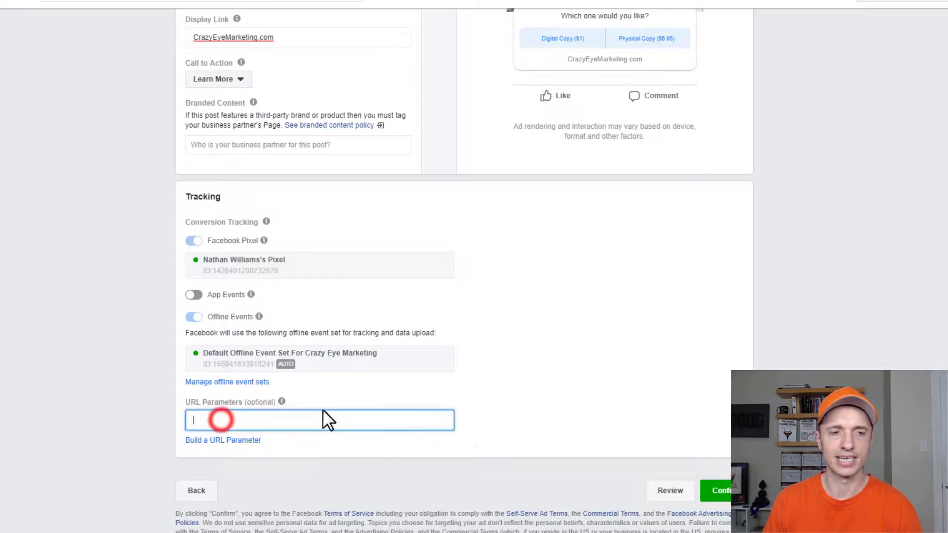
{"action": "left_click", "coordinate": [111, 371]}
{"action": "scroll", "coordinate": [112, 370], "scroll_direction": "up", "scroll_amount": 6}
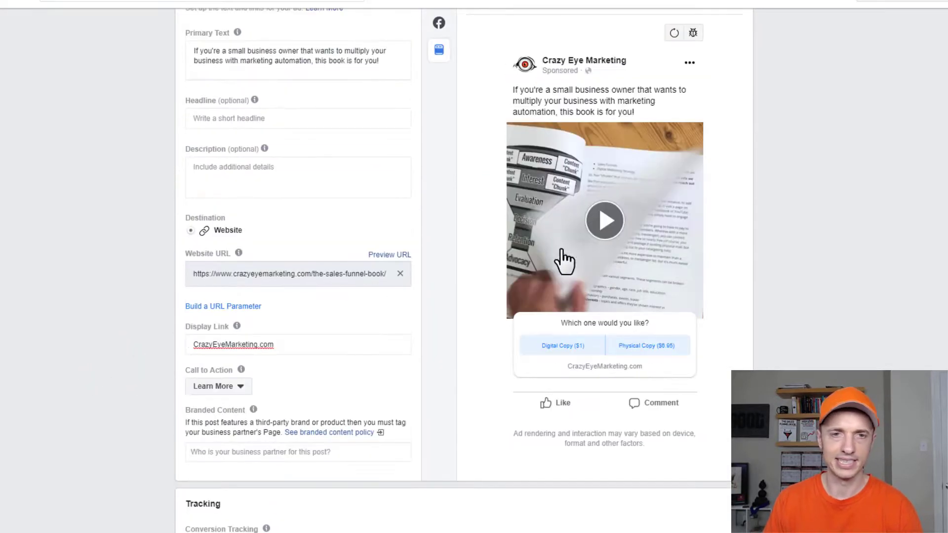
{"action": "scroll", "coordinate": [602, 239], "scroll_direction": "down", "scroll_amount": 6}
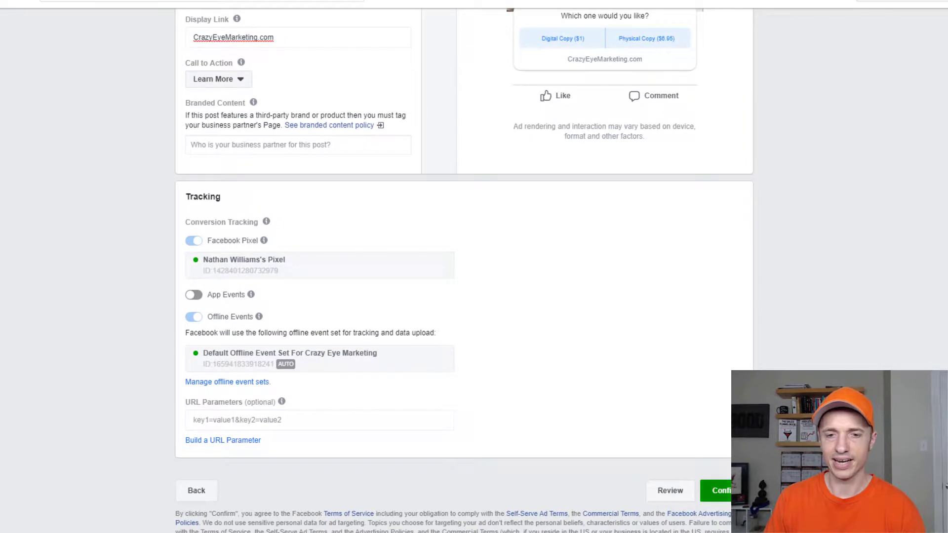